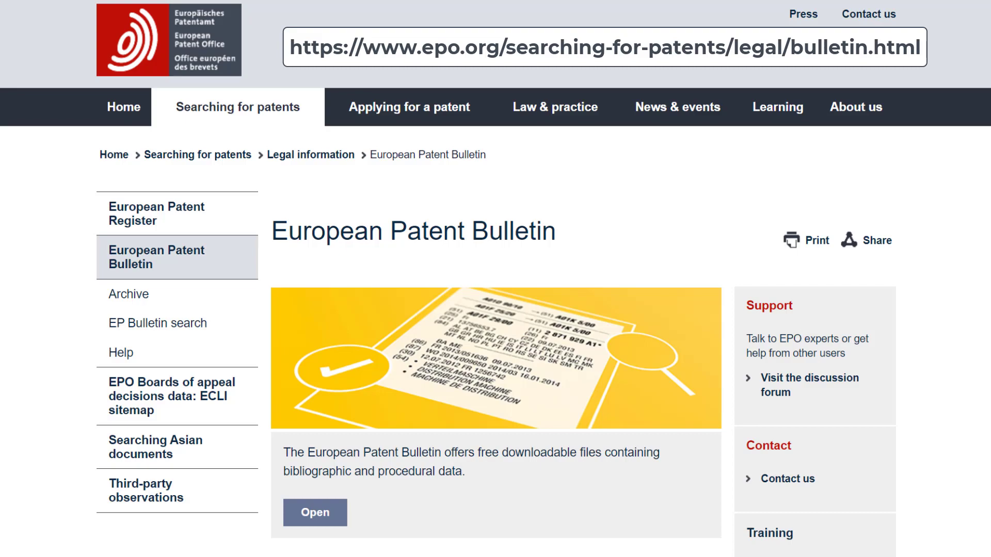
- Open the 02.08.2023 bulletin2331.pdf from the EPO download page in the online viewer
{"action": "left_click", "coordinate": [313, 515]}
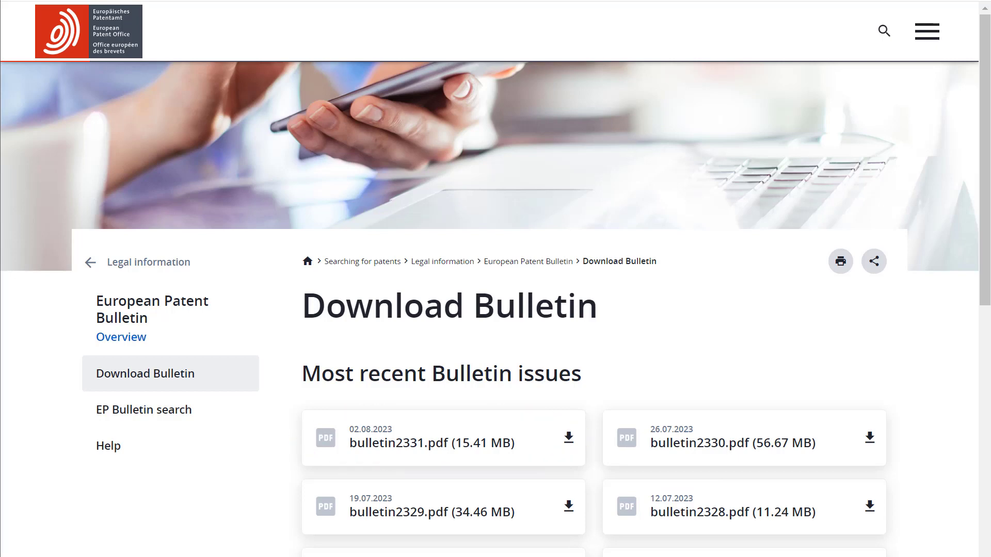
{"action": "left_click", "coordinate": [349, 457]}
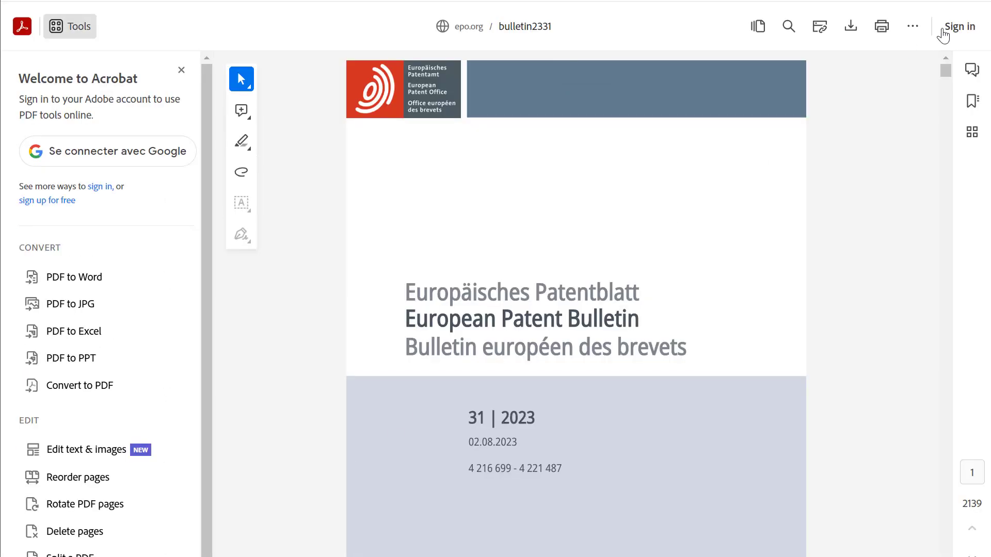
- Move bulletin2331 to the desktop reader and show the English Introduction contents on page 2
{"action": "left_click", "coordinate": [913, 26]}
{"action": "left_click", "coordinate": [832, 66]}
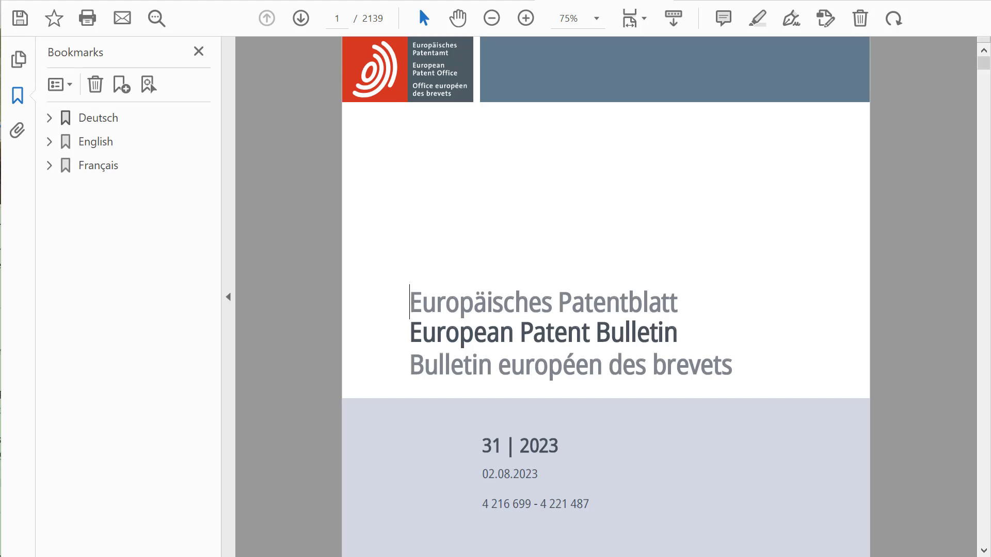
{"action": "left_click", "coordinate": [50, 142]}
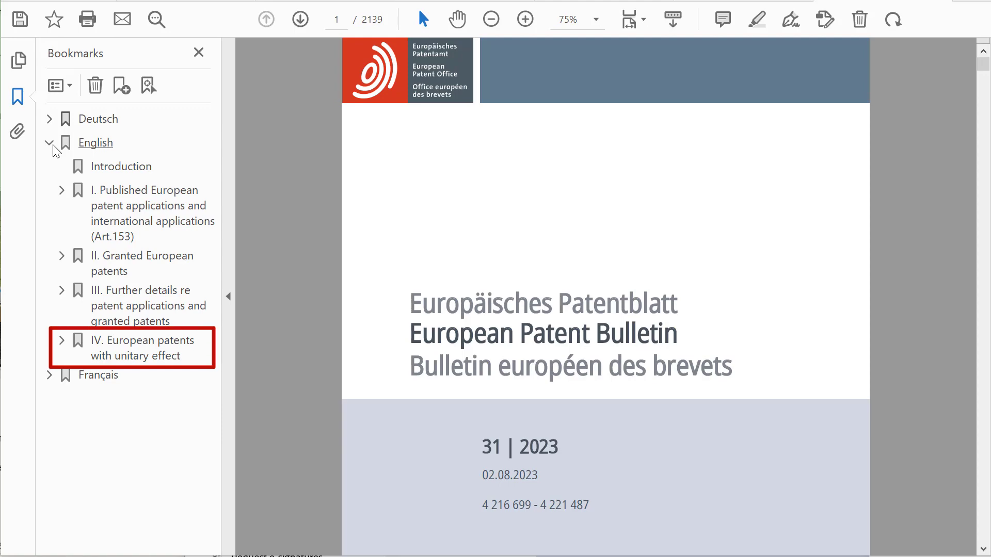
{"action": "left_click", "coordinate": [111, 169]}
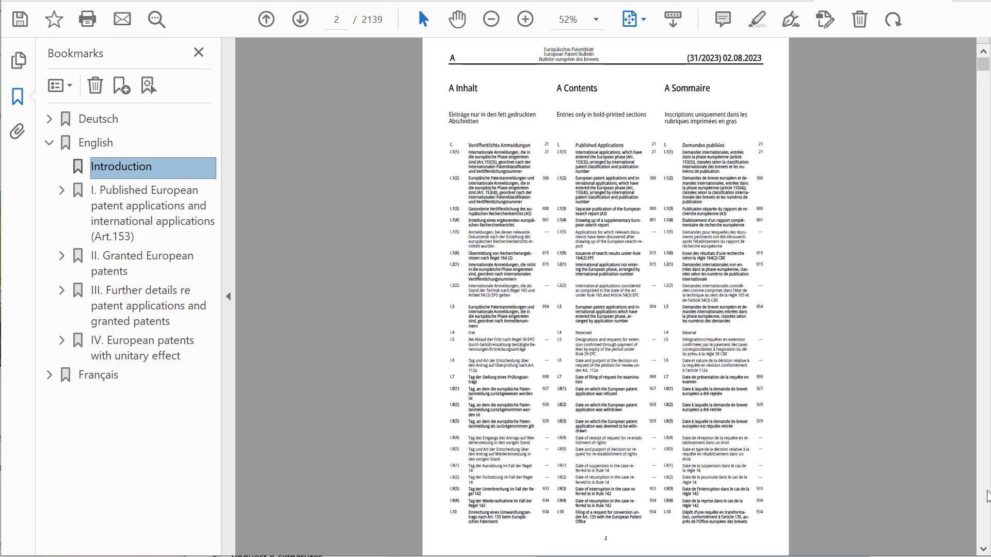
- Page forward two pages through the bulletin using the scrollbar track
{"action": "left_click", "coordinate": [987, 498]}
{"action": "left_click", "coordinate": [987, 497]}
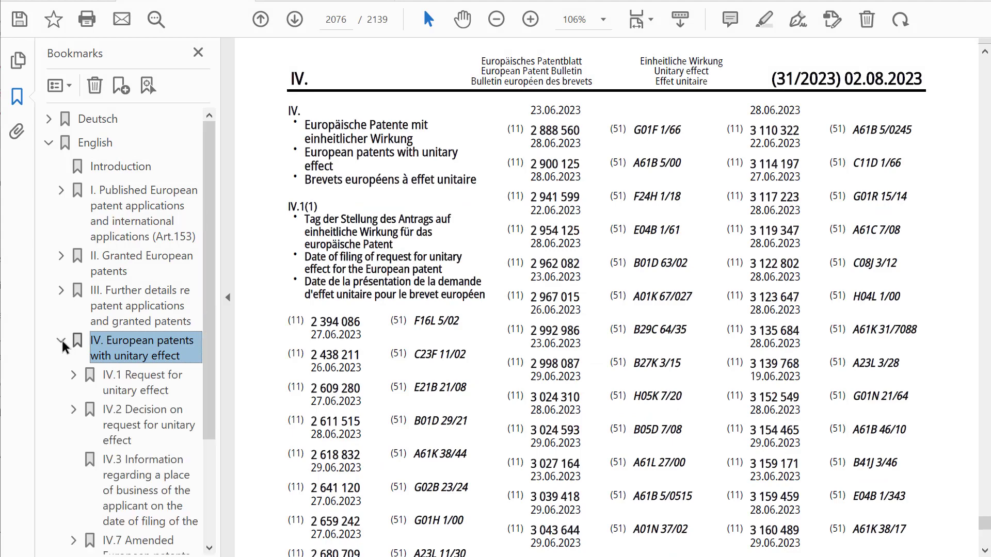
- Expand the Chapter IV bookmarks down to IV.2, showing IV.2(1) registered unitary patents
{"action": "left_click", "coordinate": [144, 383]}
{"action": "left_click", "coordinate": [155, 437]}
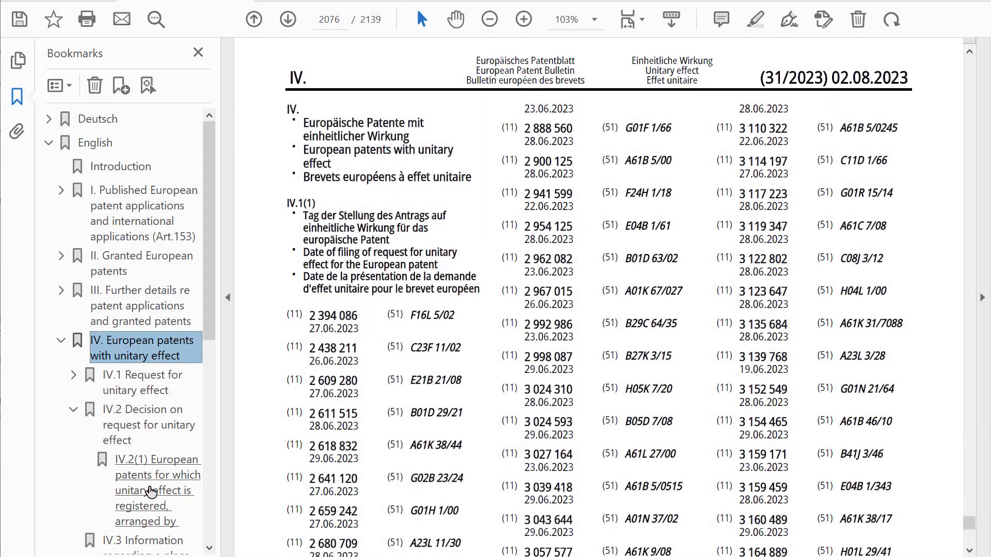
- Jump to the IV.2(1) registered unitary patents listing via its bookmark
{"action": "left_click", "coordinate": [151, 493]}
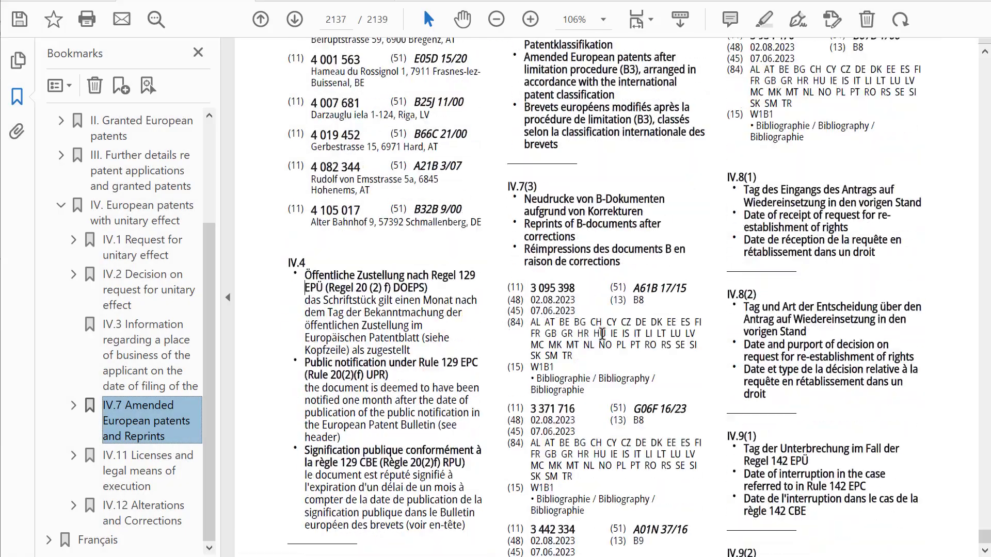
{"action": "scroll", "coordinate": [624, 309], "scroll_direction": "down", "scroll_amount": 5}
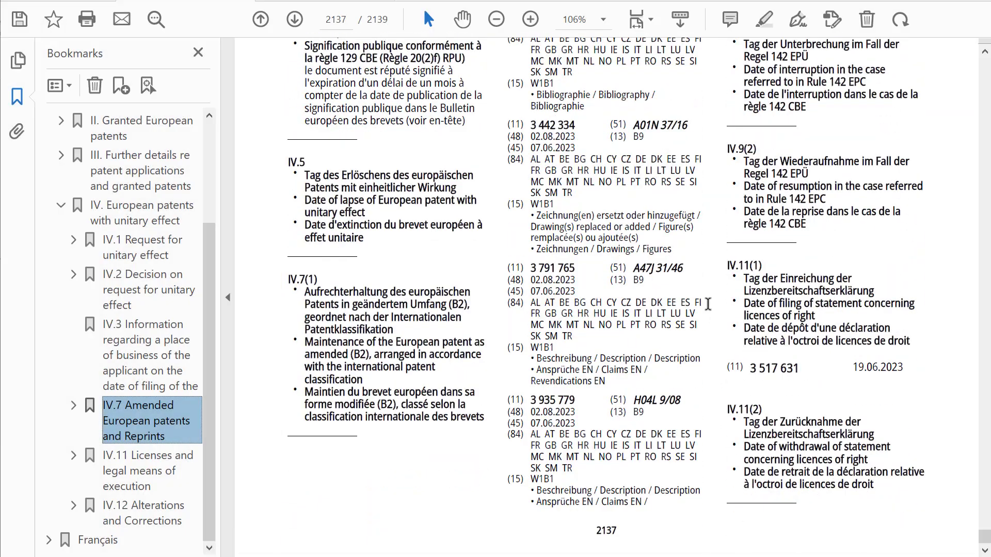
{"action": "scroll", "coordinate": [673, 320], "scroll_direction": "up", "scroll_amount": 3}
{"action": "scroll", "coordinate": [673, 320], "scroll_direction": "up", "scroll_amount": 3}
{"action": "scroll", "coordinate": [673, 320], "scroll_direction": "up", "scroll_amount": 3}
{"action": "scroll", "coordinate": [673, 320], "scroll_direction": "up", "scroll_amount": 2}
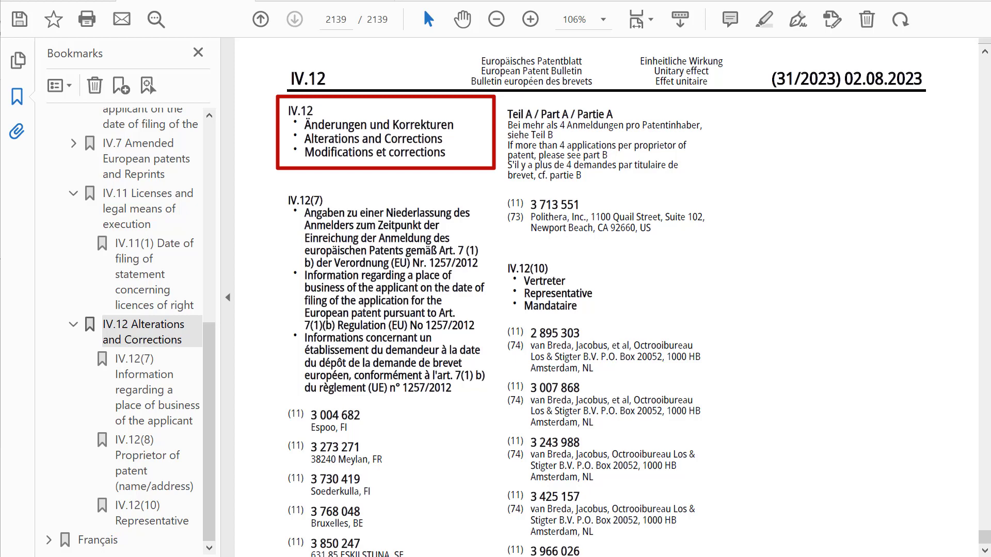
- View the IV.12(10) Representative and IV.12(8) Proprietor of patent entries on page 2139
{"action": "left_click", "coordinate": [193, 520]}
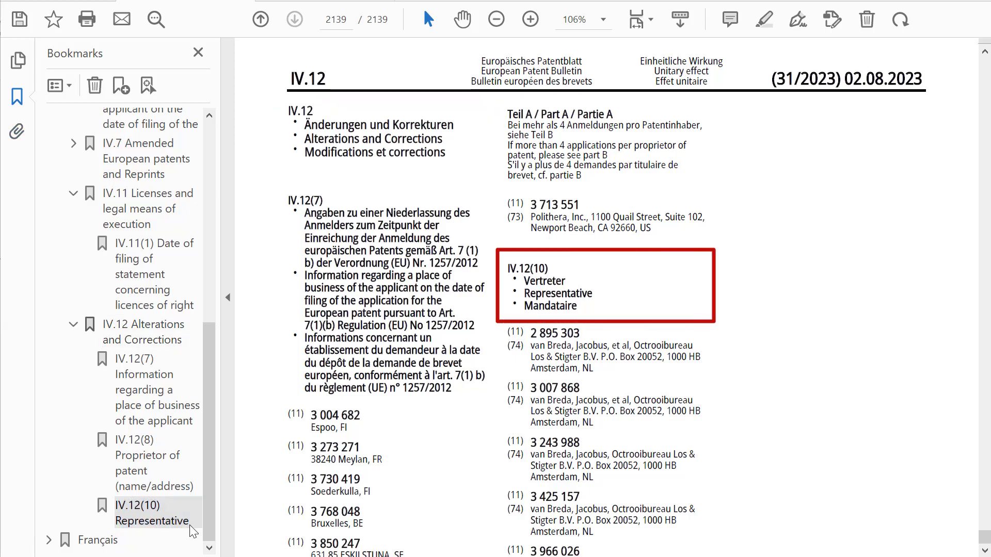
{"action": "left_click", "coordinate": [155, 465]}
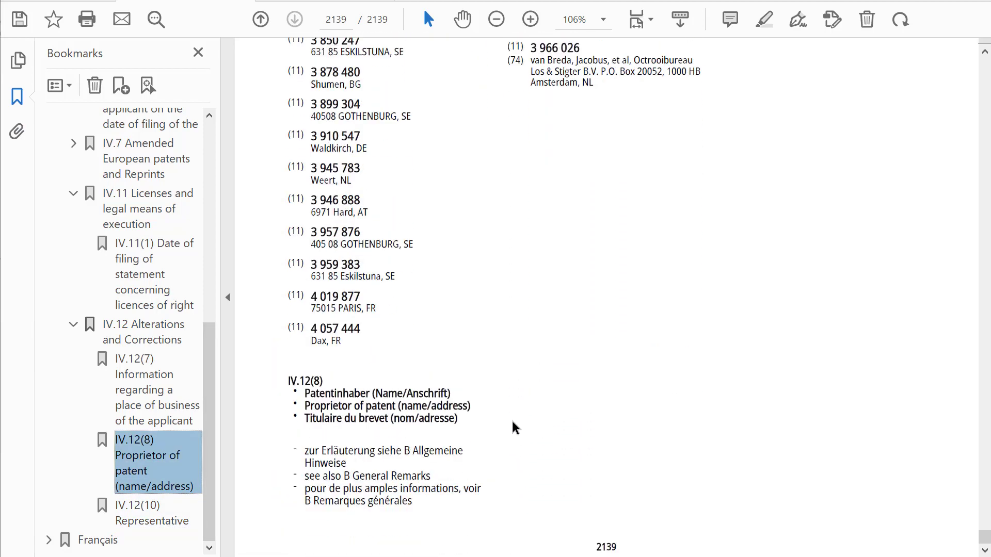
{"action": "scroll", "coordinate": [511, 419], "scroll_direction": "up", "scroll_amount": 6}
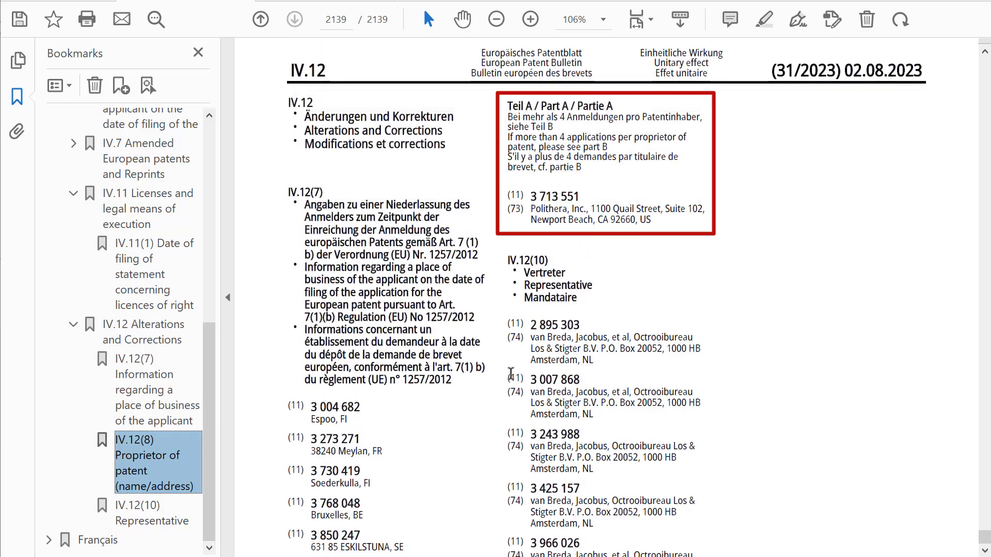